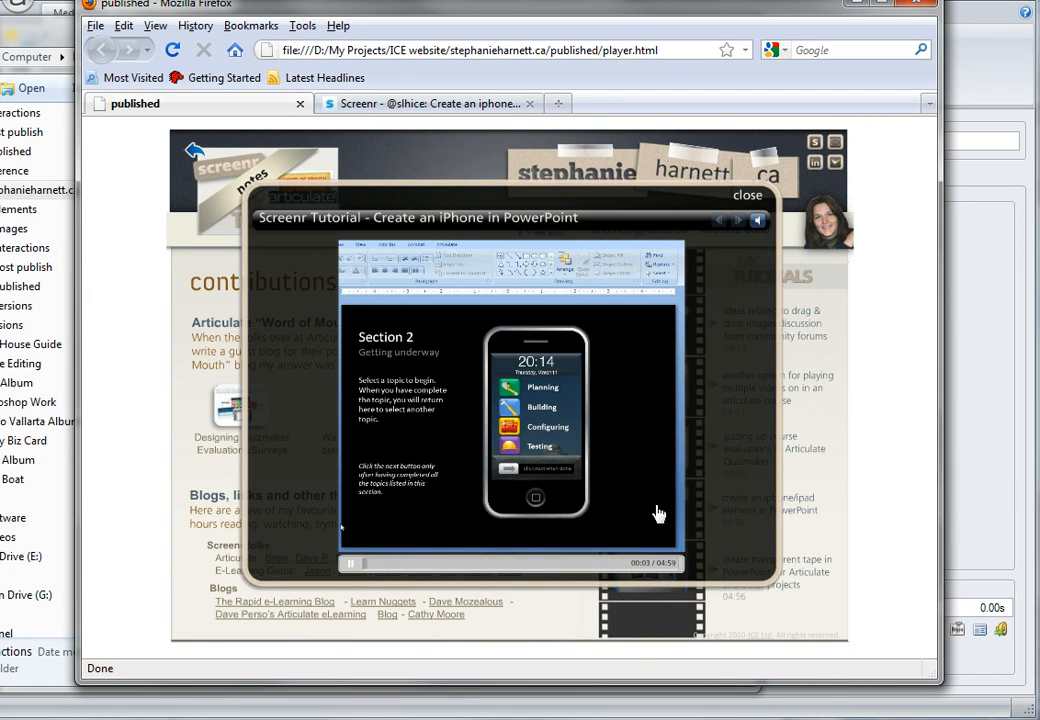
# Step: Skip ahead in the published site's iPhone tutorial video, close its popup, and view the tutorial's Screenr page
pyautogui.moveTo(364, 565); pyautogui.dragTo(462, 570)
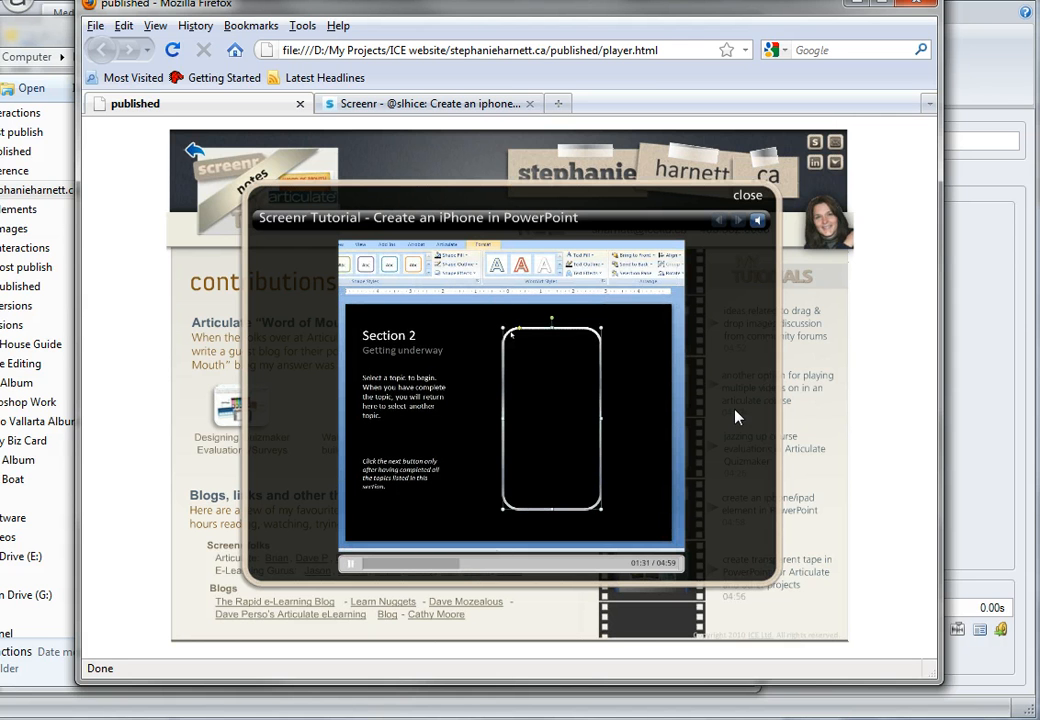
pyautogui.click(745, 200)
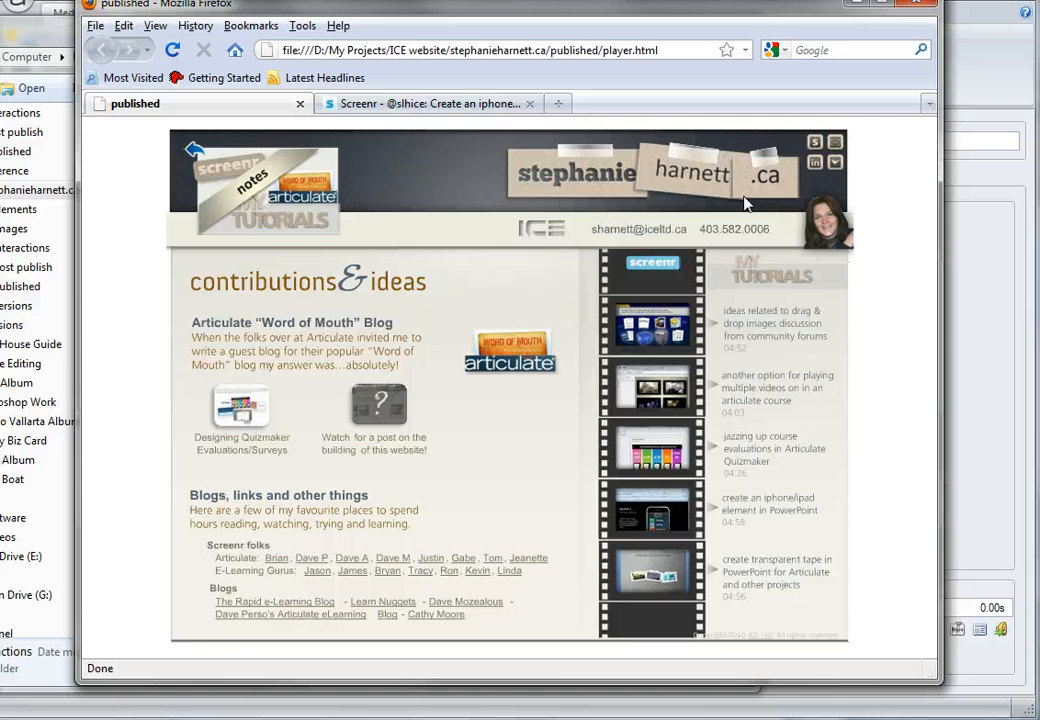
pyautogui.click(462, 104)
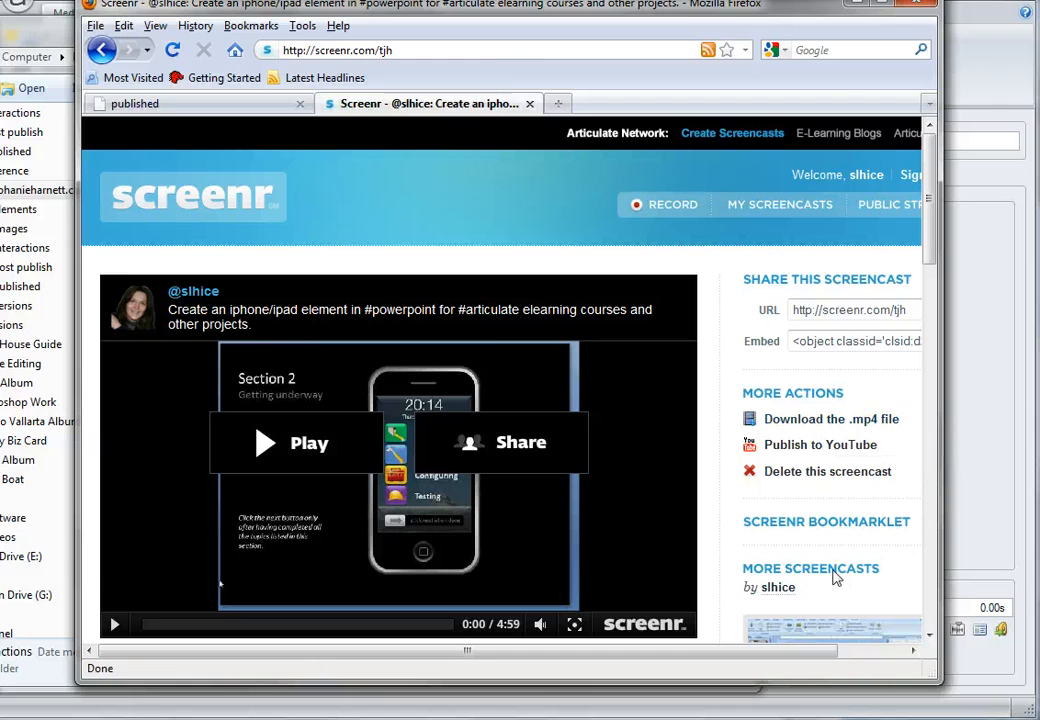
# Step: Switch to the file explorer and open the iPhone tutorial's Engage output folder within the website project's interactions folder
pyautogui.click(833, 697)
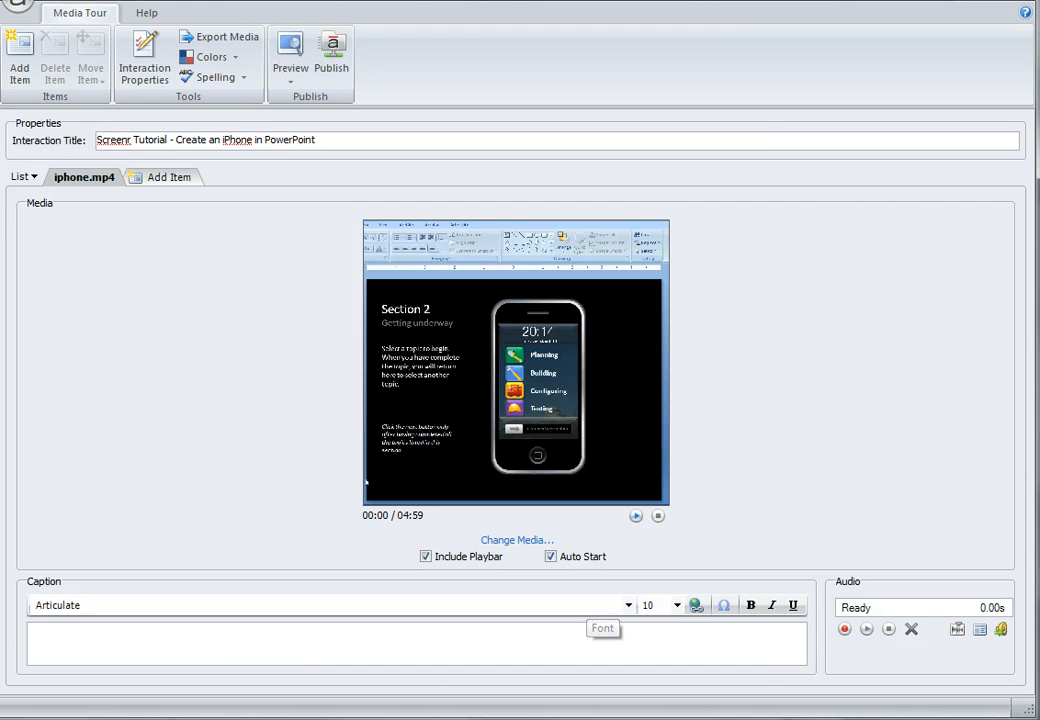
pyautogui.hotkey('alt', 'Tab')
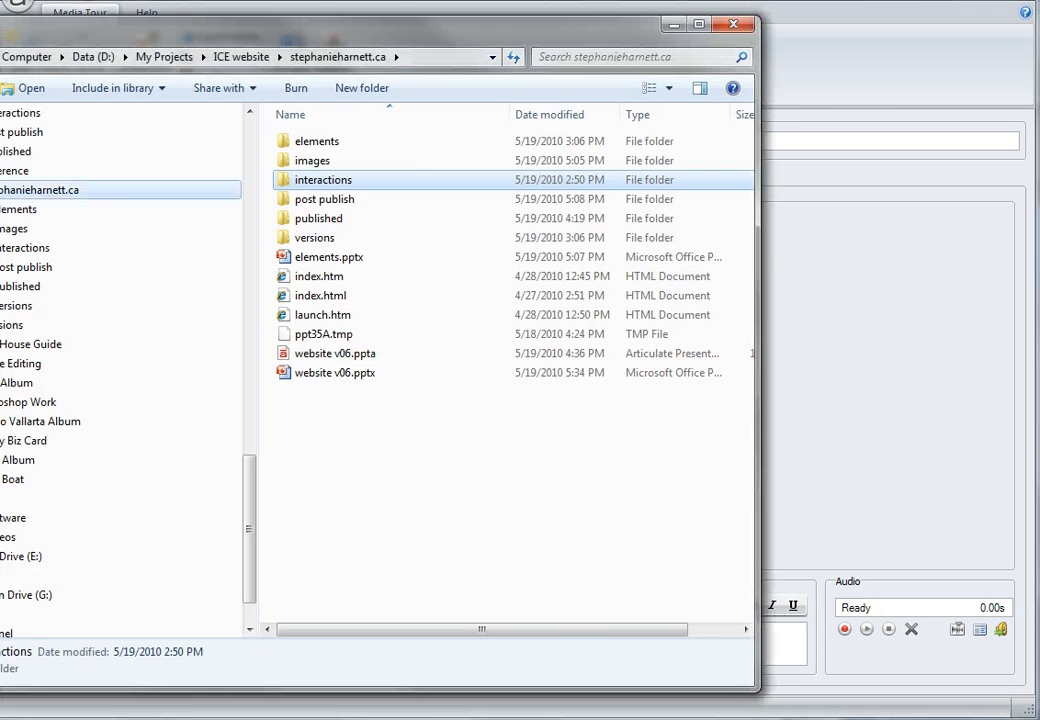
pyautogui.moveTo(0, 30); pyautogui.dragTo(92, 36)
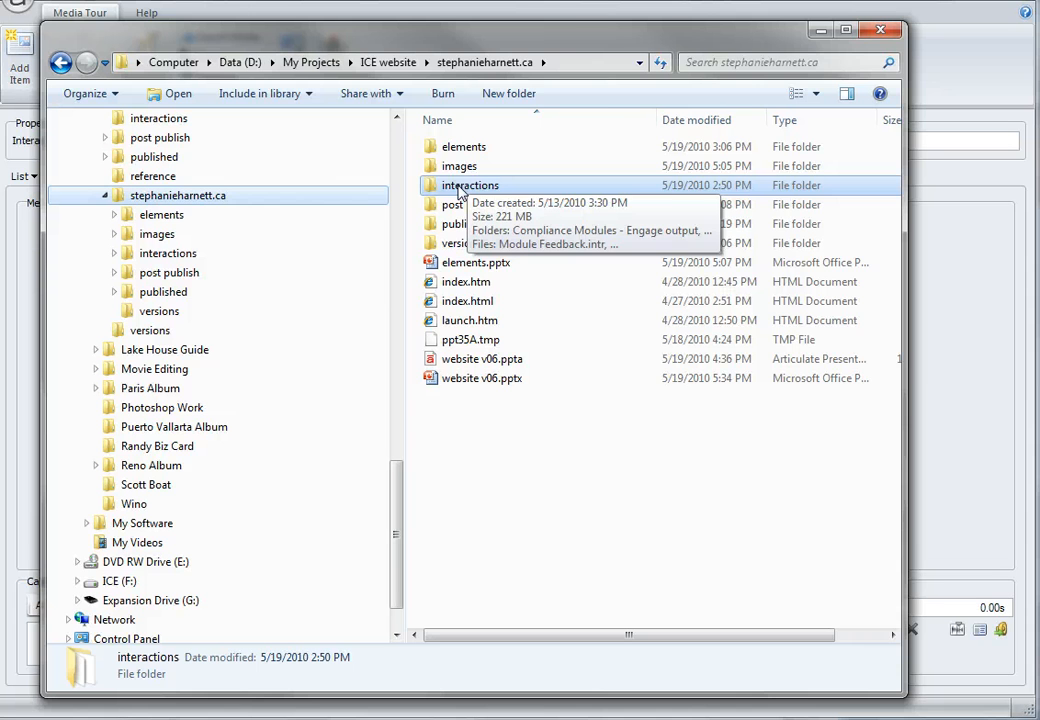
pyautogui.doubleClick(462, 187)
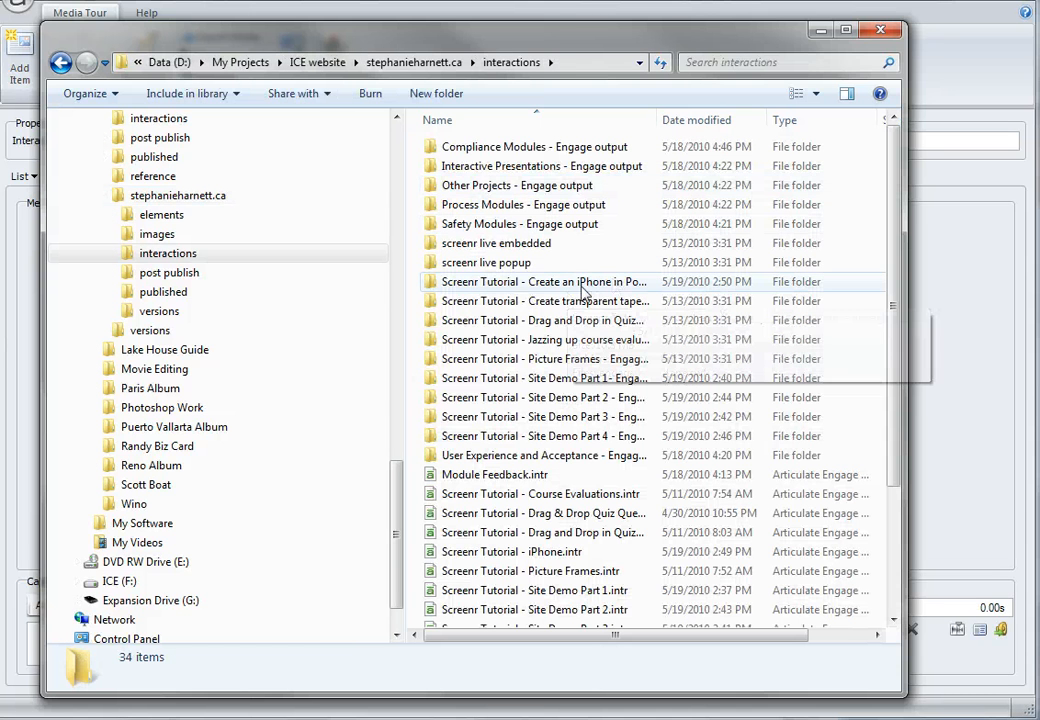
pyautogui.doubleClick(596, 285)
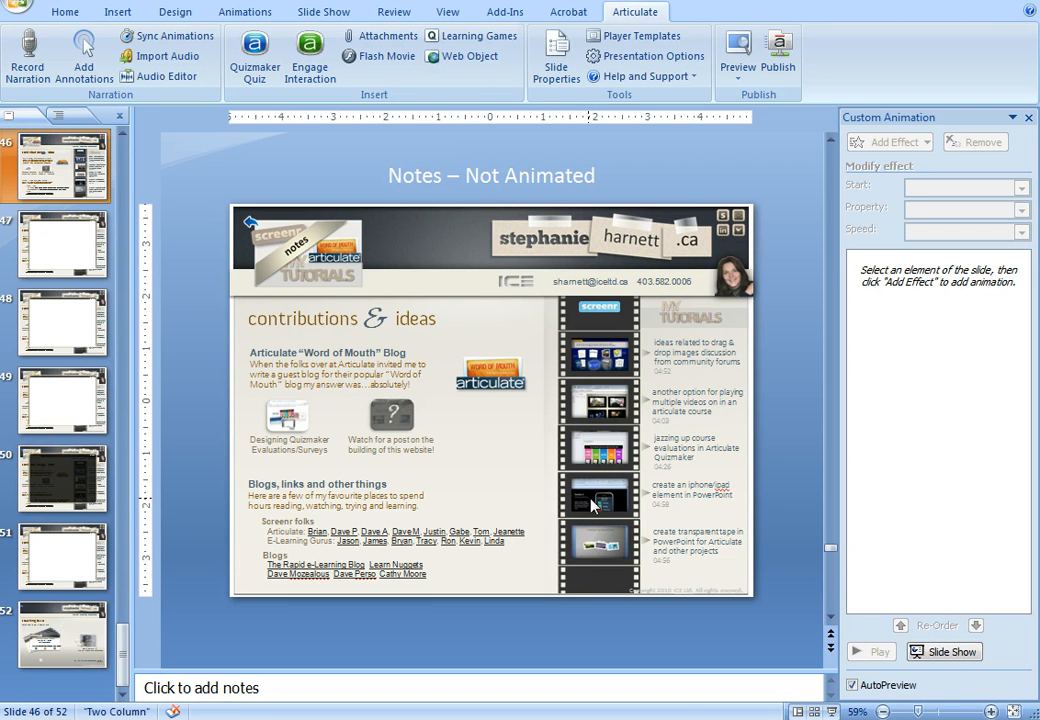
# Step: On slide 50, "Notes – Screenr 4", choose iphone.swf from the iPhone tutorial's output folder as the Flash movie to insert
pyautogui.click(62, 487)
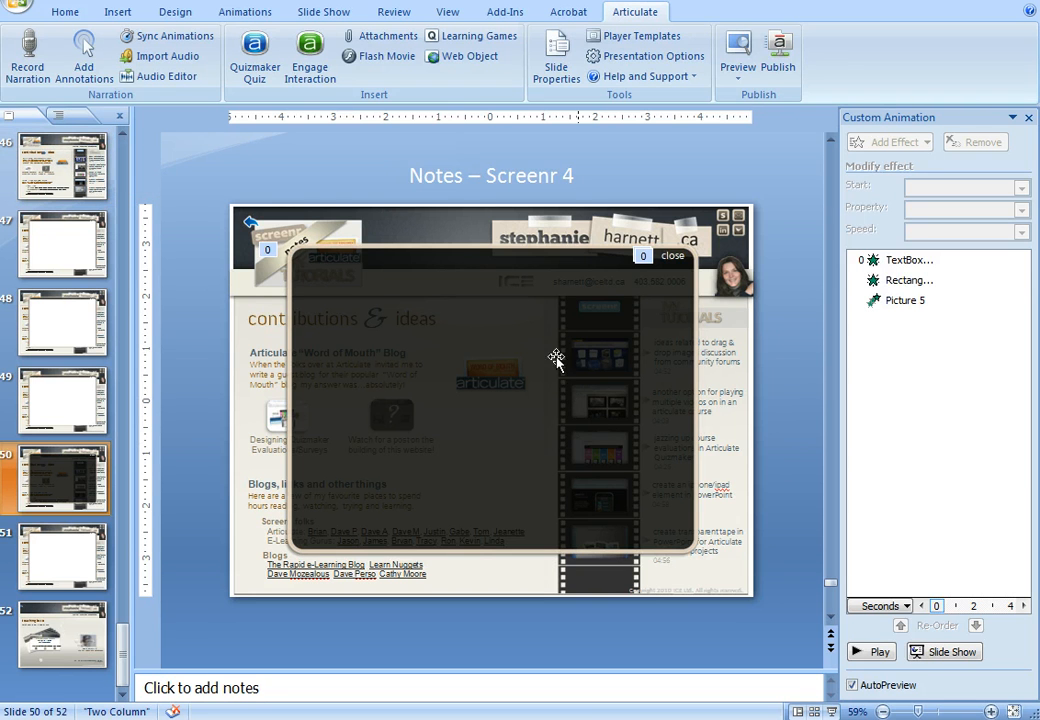
pyautogui.click(379, 58)
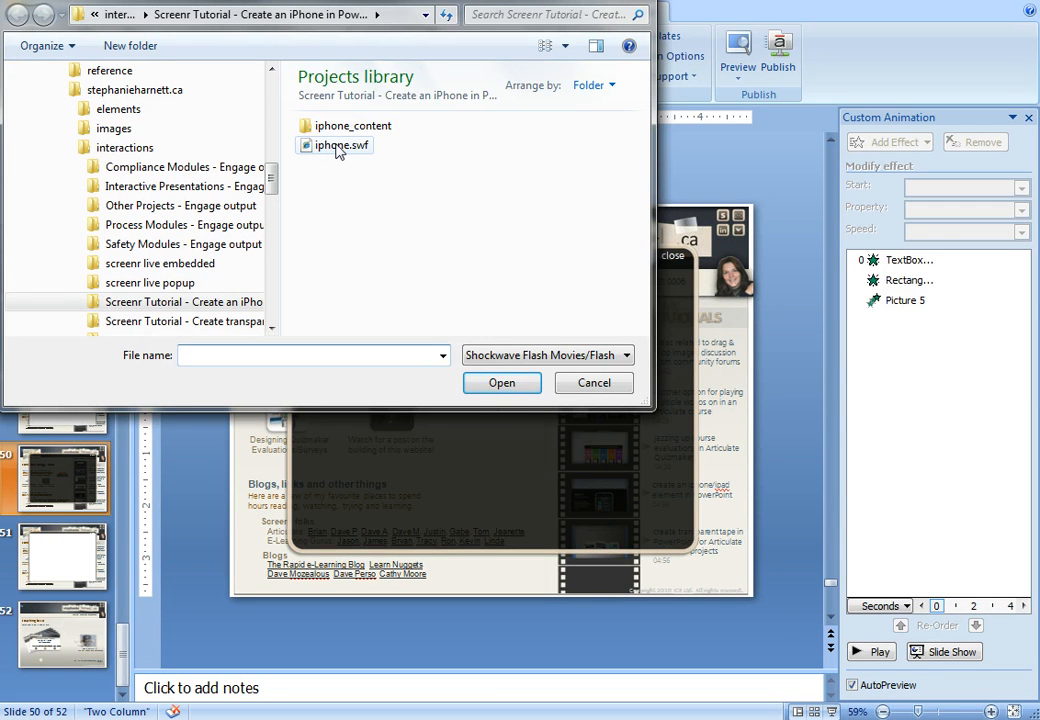
pyautogui.click(340, 148)
pyautogui.click(502, 385)
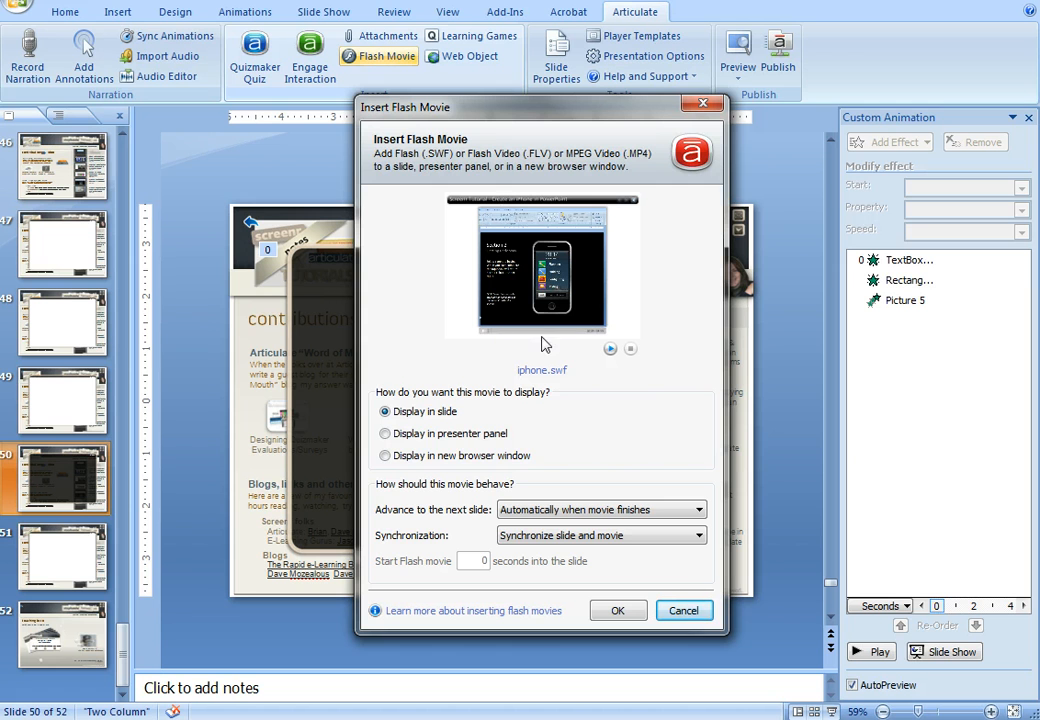
# Step: Insert the movie with slide advance set to "When user clicks next" and synchronization to "Movie plays independently of slide"
pyautogui.click(620, 512)
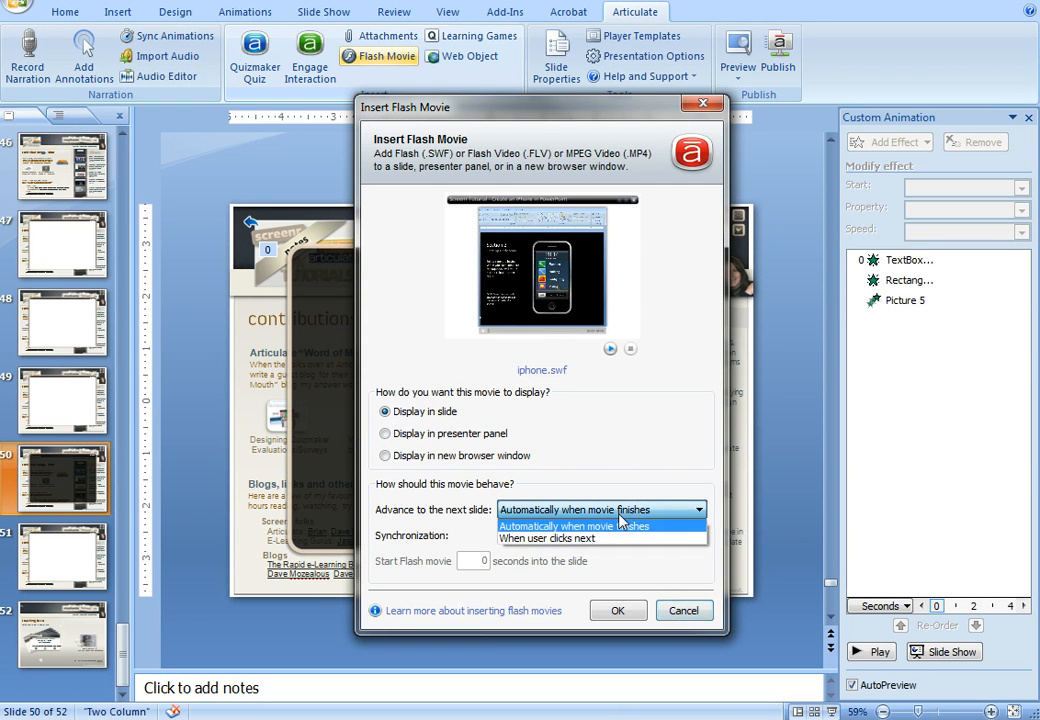
pyautogui.click(558, 540)
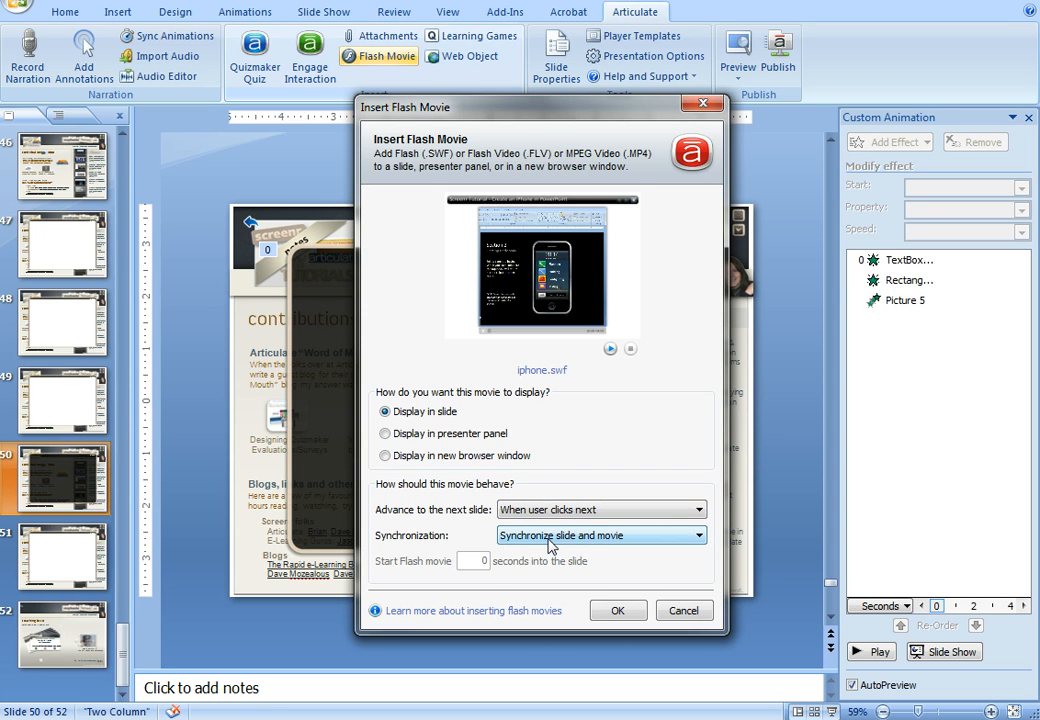
pyautogui.click(549, 536)
pyautogui.click(558, 565)
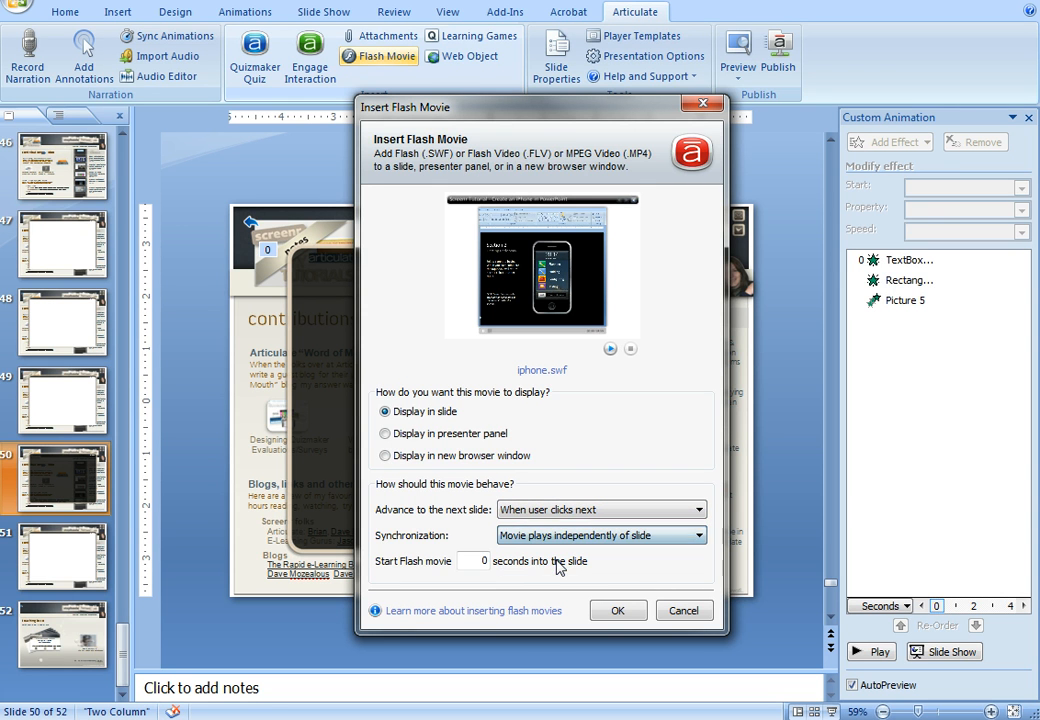
pyautogui.click(614, 611)
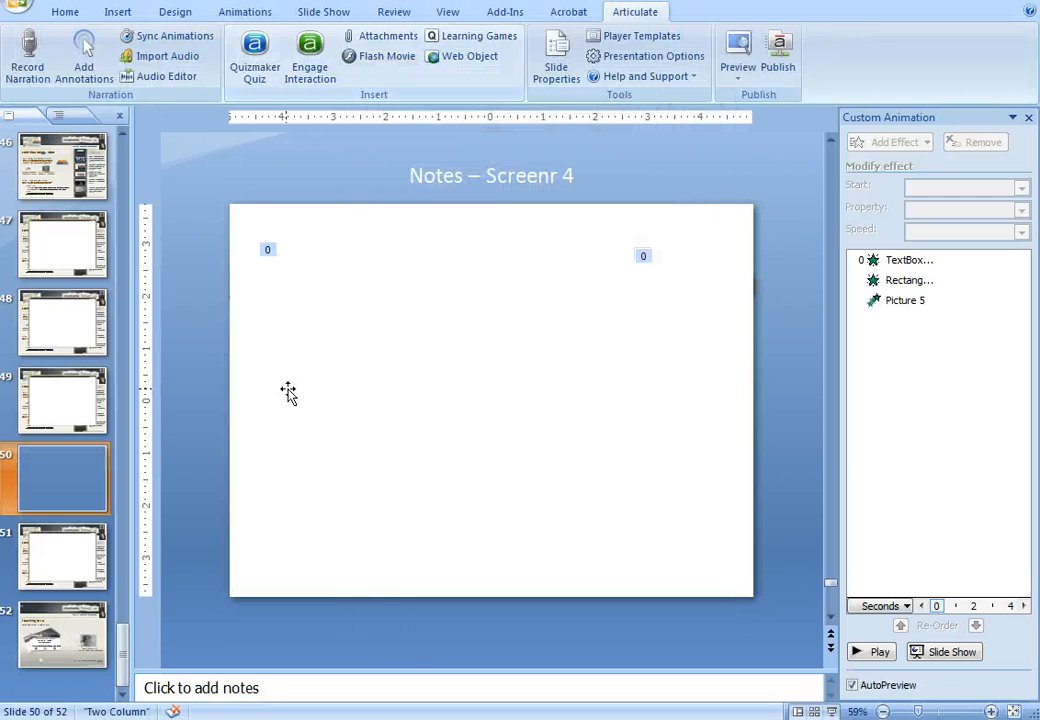
# Step: Shrink the full-slide Flash movie placeholder and position it inside the dark popup frame, below the close label
pyautogui.click(288, 300)
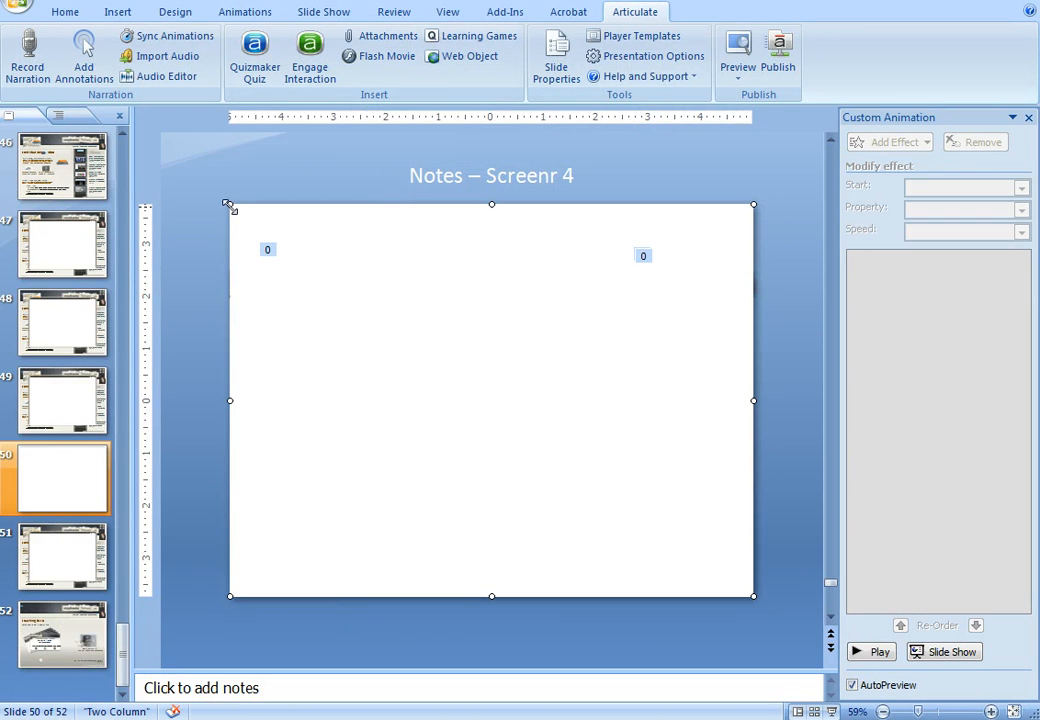
pyautogui.moveTo(230, 206); pyautogui.dragTo(422, 350)
pyautogui.moveTo(527, 446); pyautogui.dragTo(440, 368)
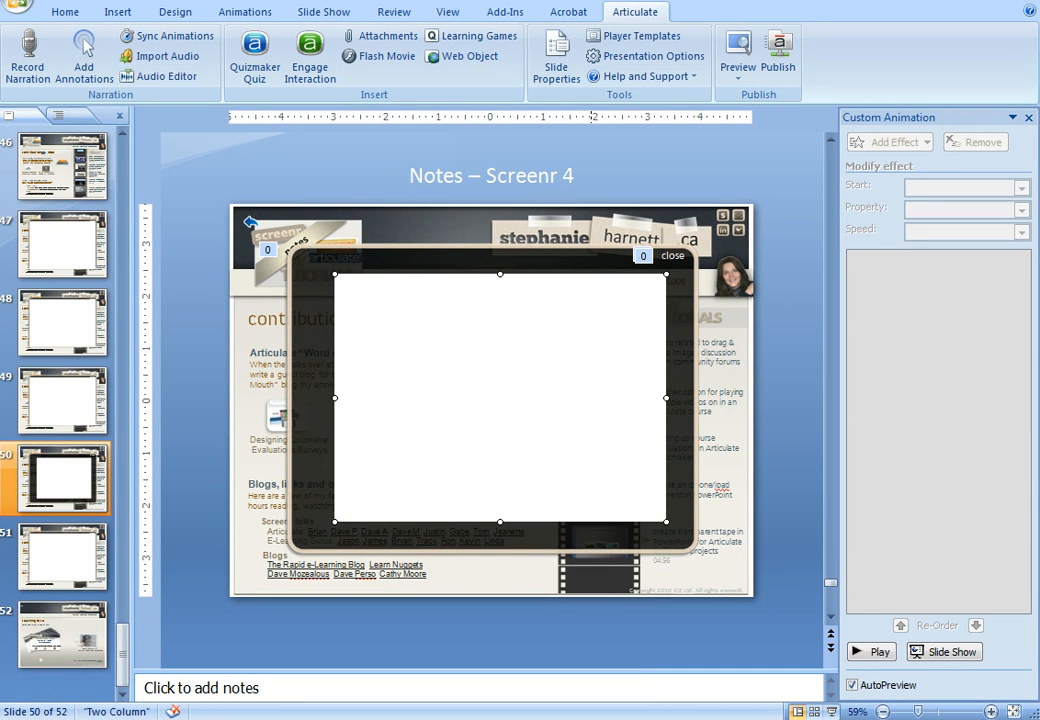
# Step: In the file explorer, examine the published data\swf folder for the iPhone movie file and its matching content folder
pyautogui.moveTo(8, 718)
pyautogui.click(36, 688)
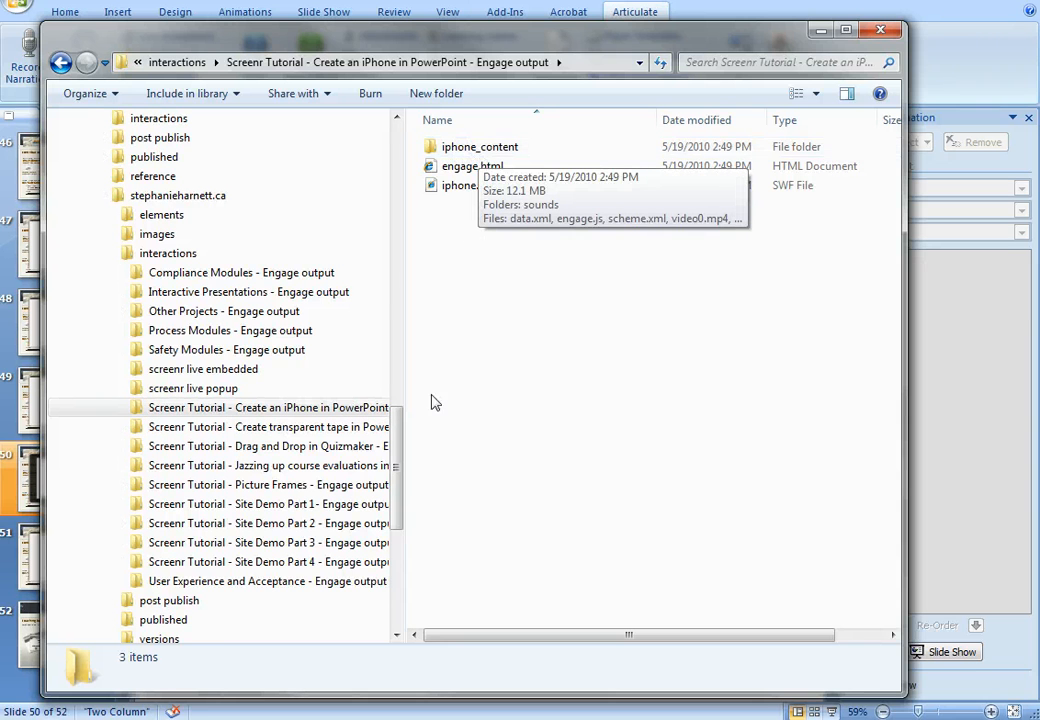
pyautogui.click(115, 621)
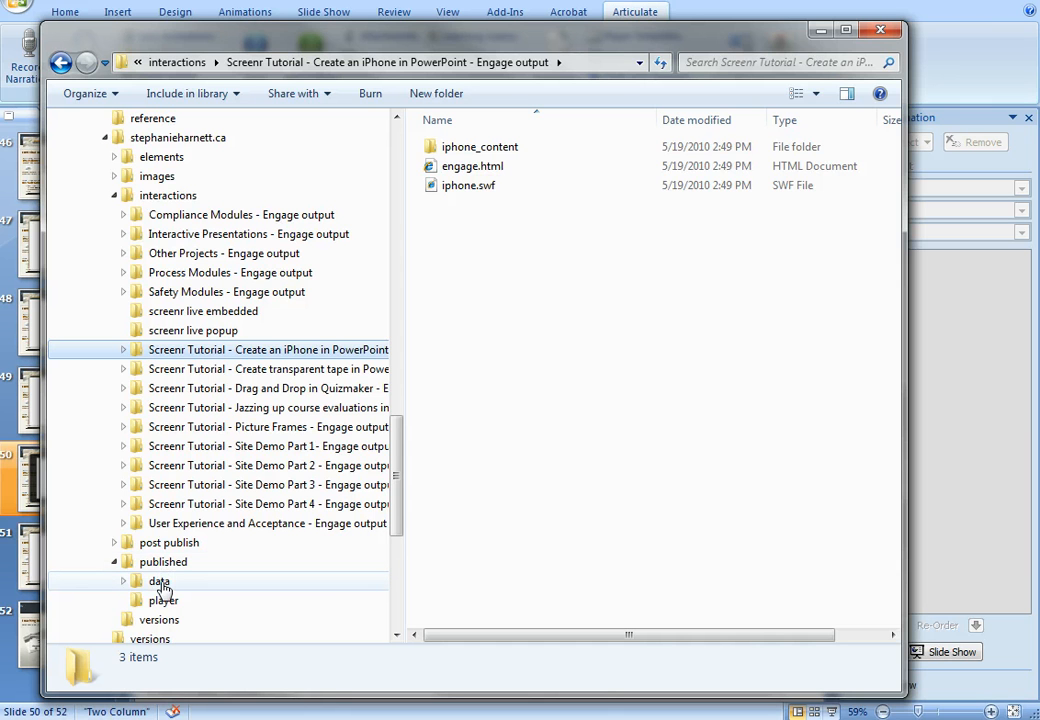
pyautogui.click(124, 582)
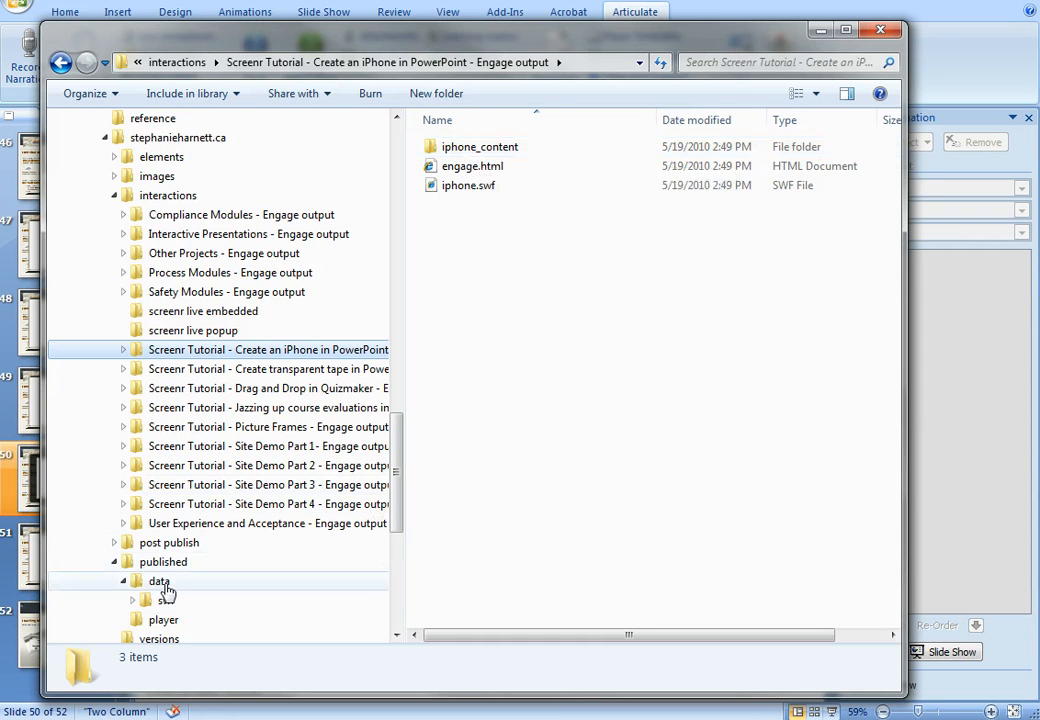
pyautogui.click(163, 598)
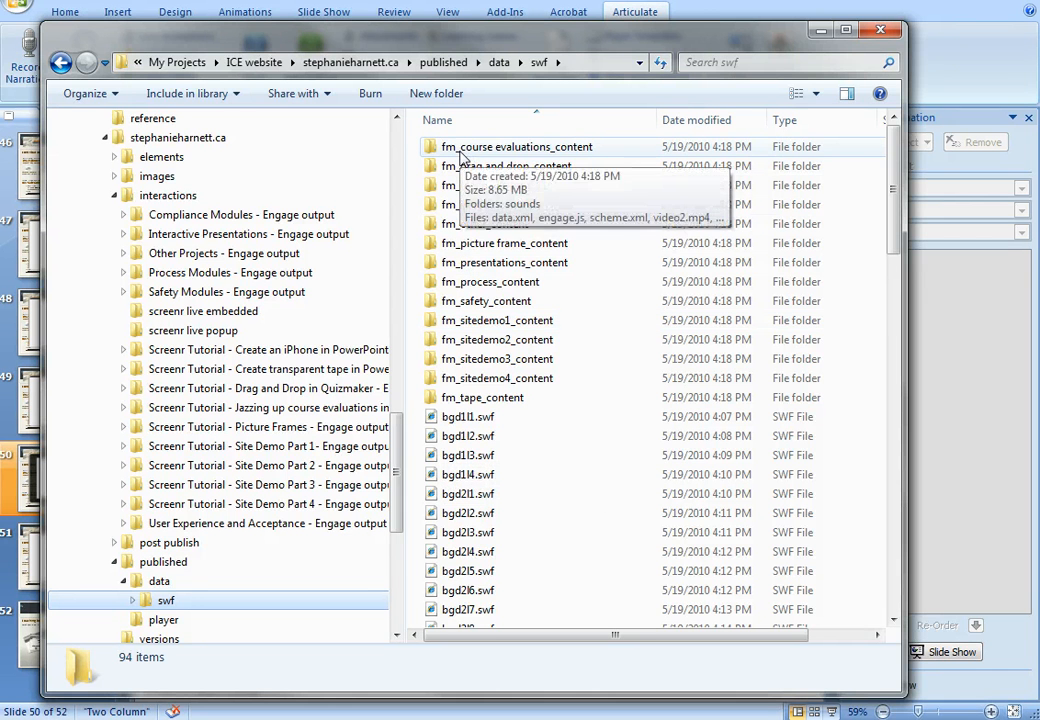
pyautogui.moveTo(896, 216); pyautogui.dragTo(903, 320)
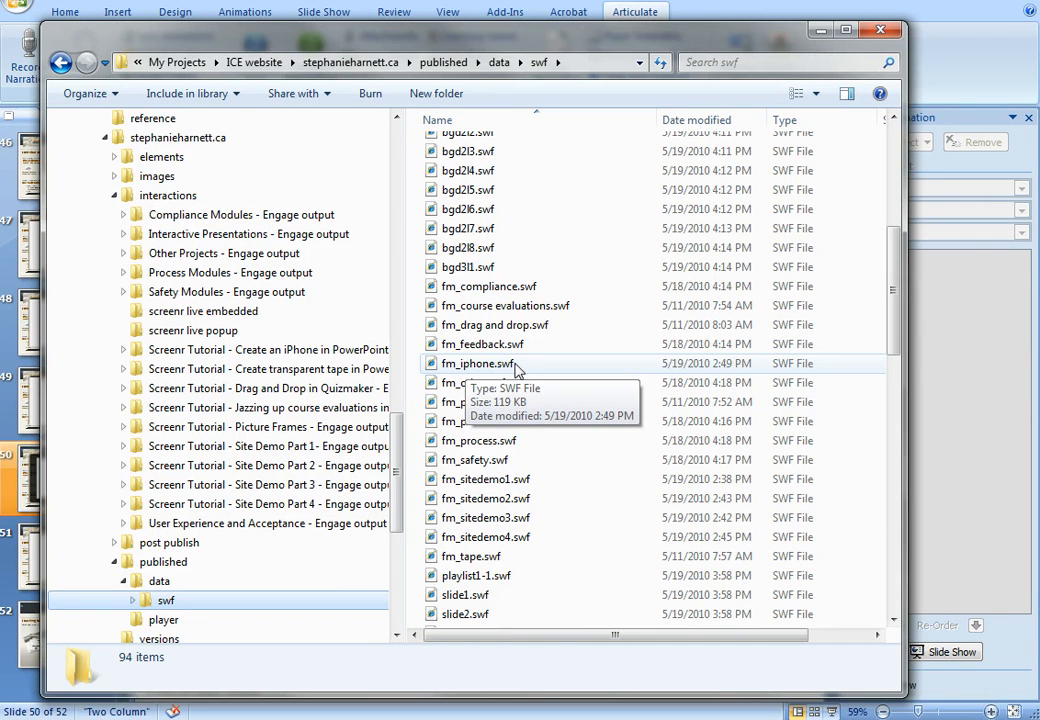
pyautogui.moveTo(889, 295); pyautogui.dragTo(893, 170)
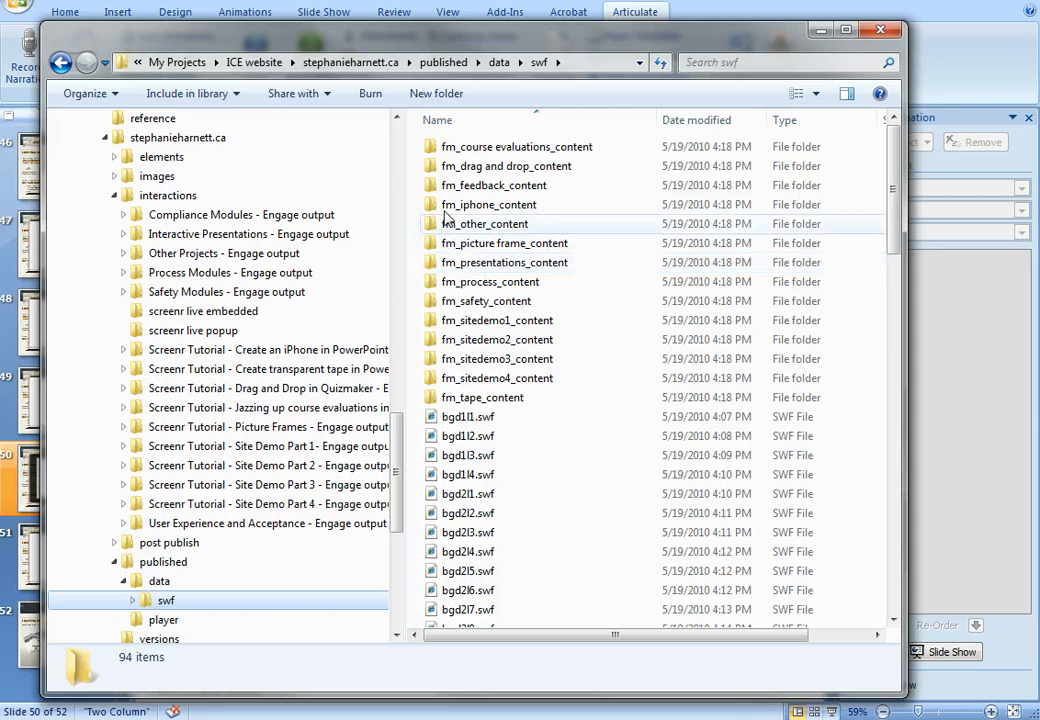
pyautogui.moveTo(470, 212)
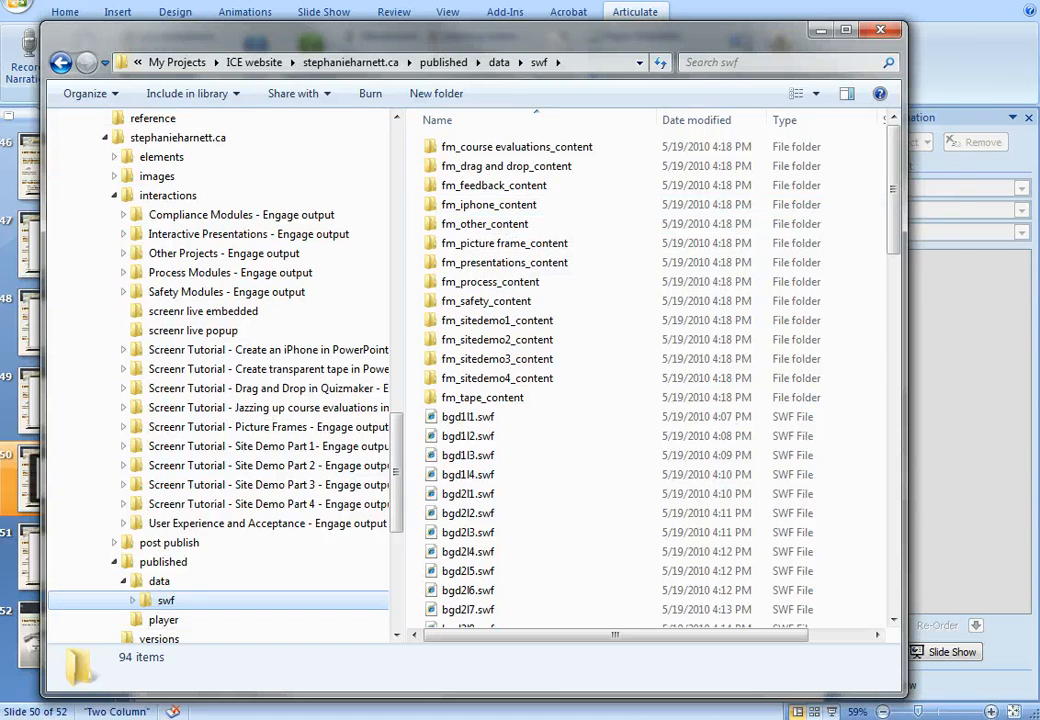
# Step: Switch to the published site in Firefox, open the iPhone/iPad tutorial popup to check its playback, and close it
pyautogui.click(155, 719)
pyautogui.click(149, 103)
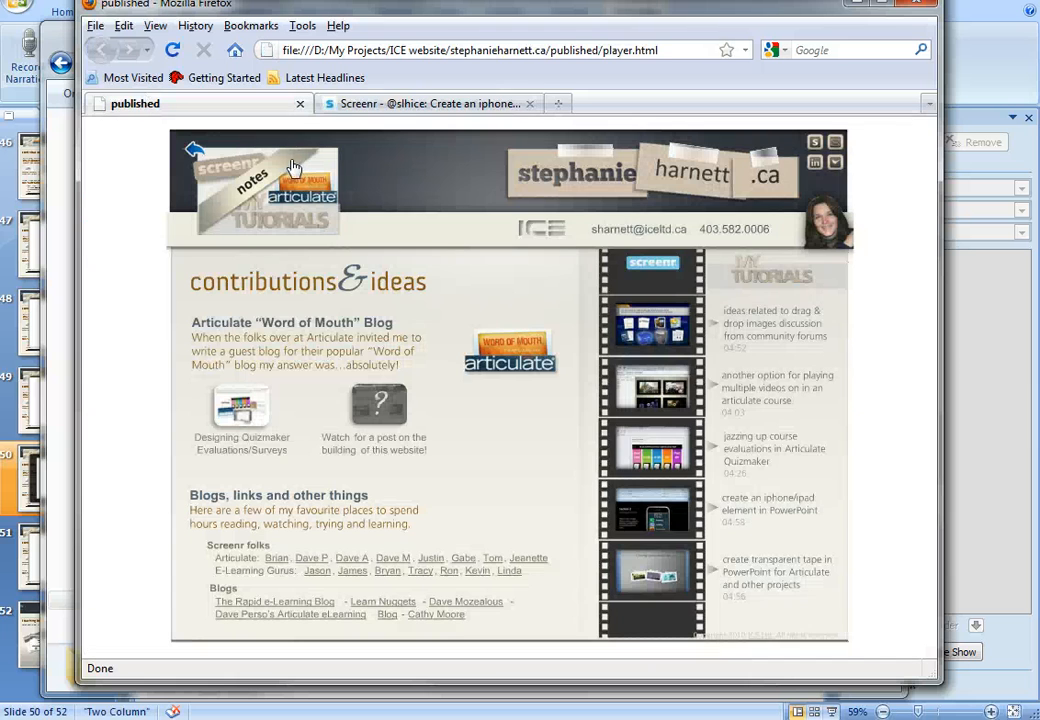
pyautogui.click(655, 518)
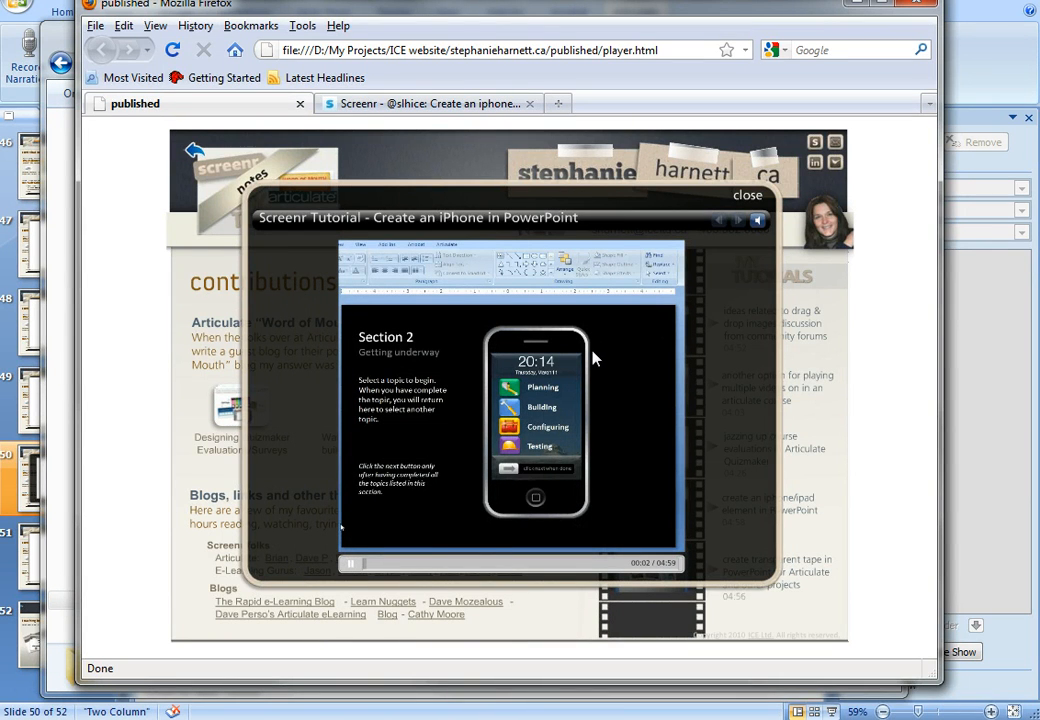
pyautogui.click(750, 197)
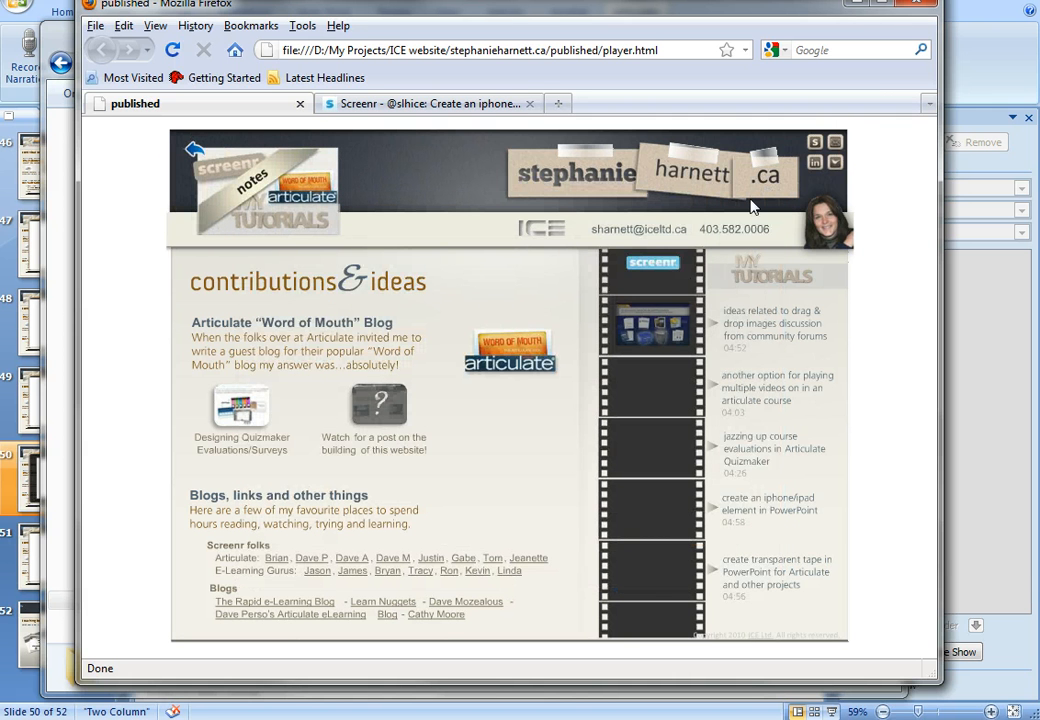